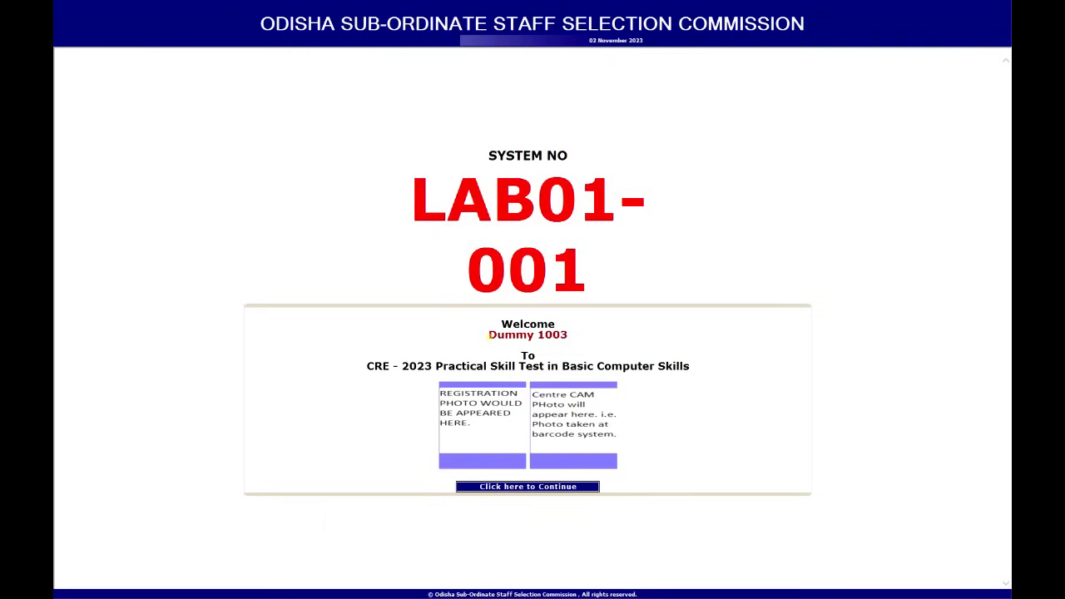
Review the welcome page and log in with the candidate's date-of-birth password.
left_click_drag(487, 334, 570, 336)
left_click_drag(435, 366, 694, 366)
left_click(677, 371)
left_click(532, 487)
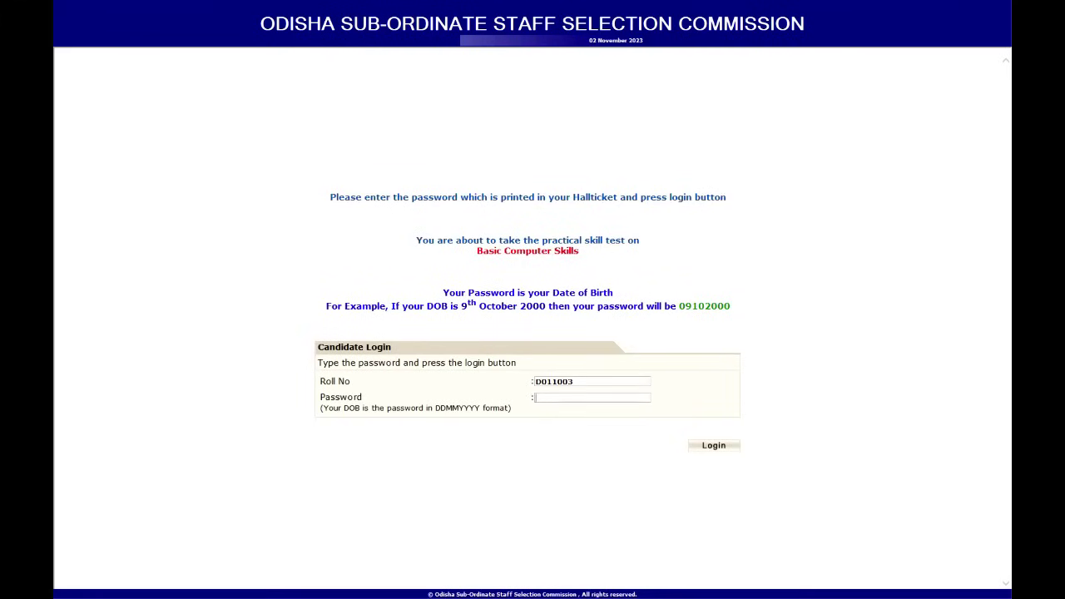
left_click(713, 445)
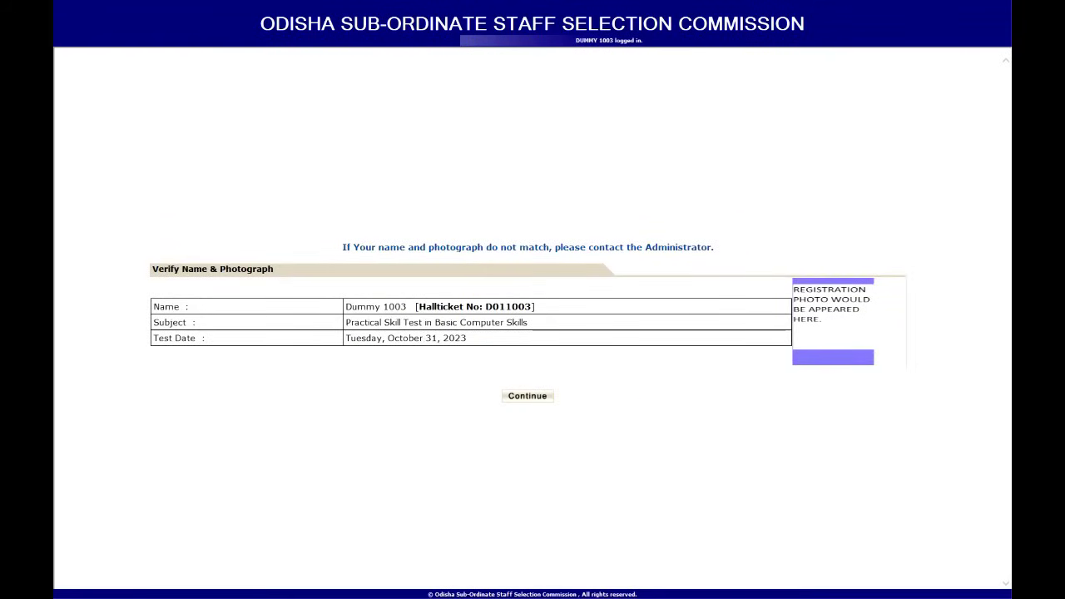
Check the candidate's name, hall ticket number and October 31 test date, then confirm the details.
double_click(366, 308)
double_click(507, 308)
left_click_drag(390, 338, 437, 343)
left_click(537, 398)
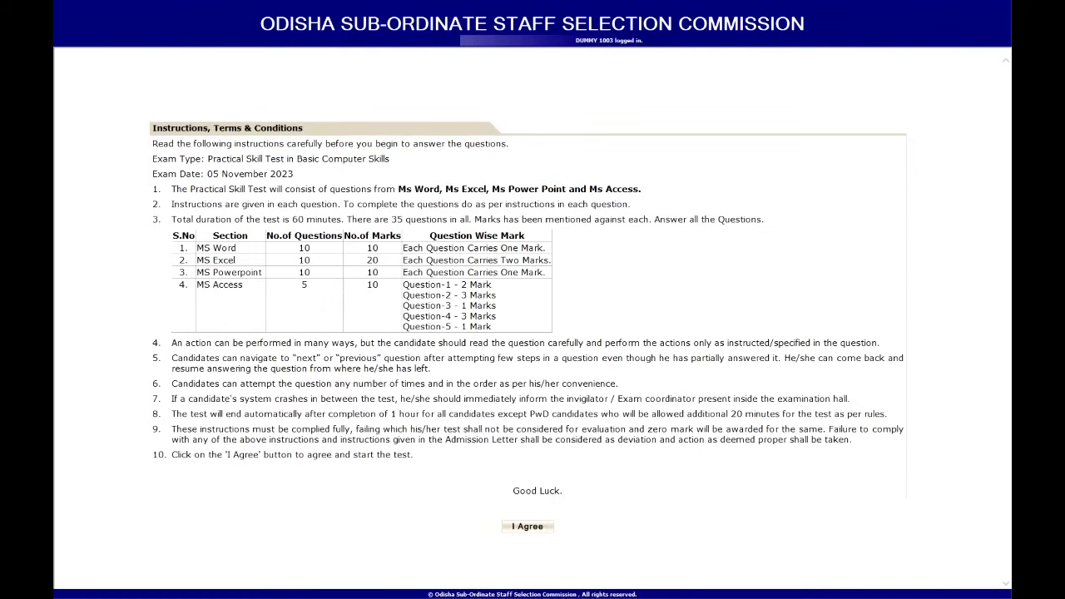
Note the 05 November 2023 exam date, tested subjects, 60-minute duration and 35-question total.
left_click_drag(207, 174, 295, 174)
left_click_drag(397, 188, 638, 189)
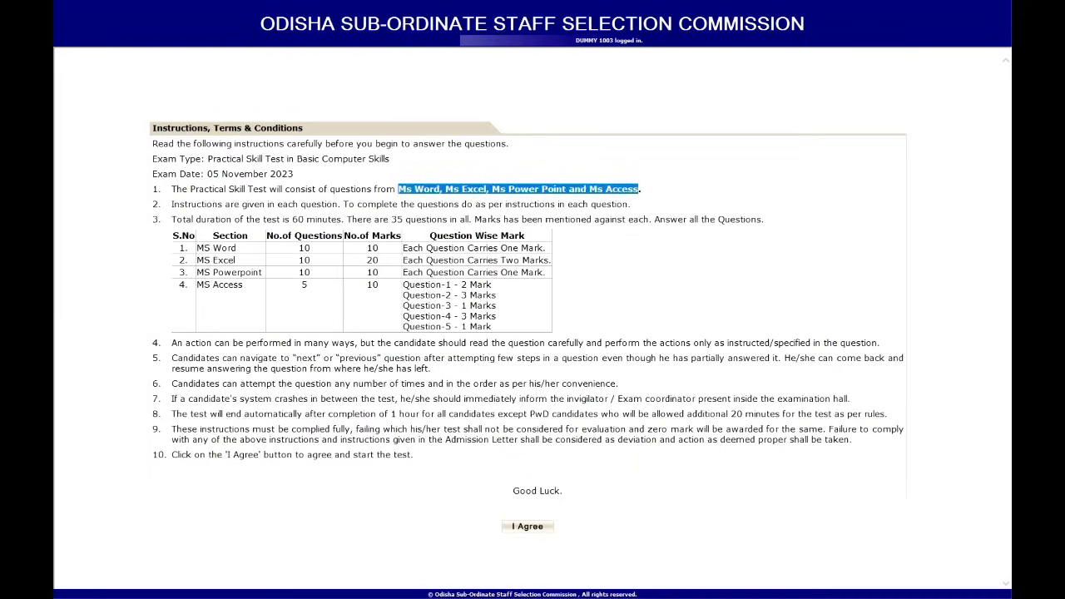
left_click(406, 204)
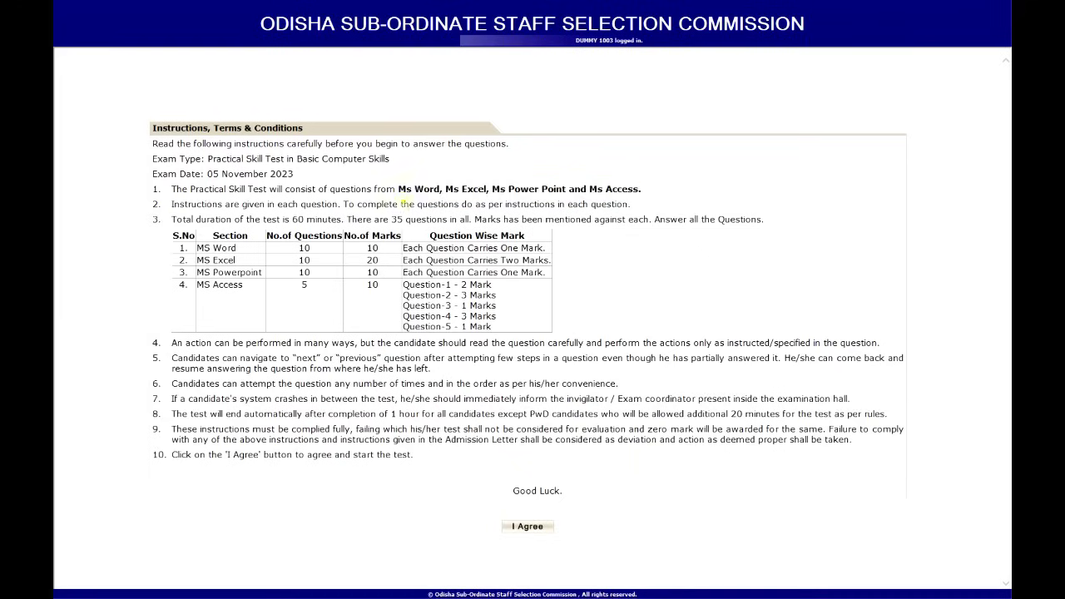
double_click(298, 219)
left_click(307, 223)
double_click(396, 220)
left_click(358, 233)
Review the MS Word and Excel question counts and marking rules, then accept the terms.
double_click(304, 248)
double_click(509, 248)
double_click(372, 248)
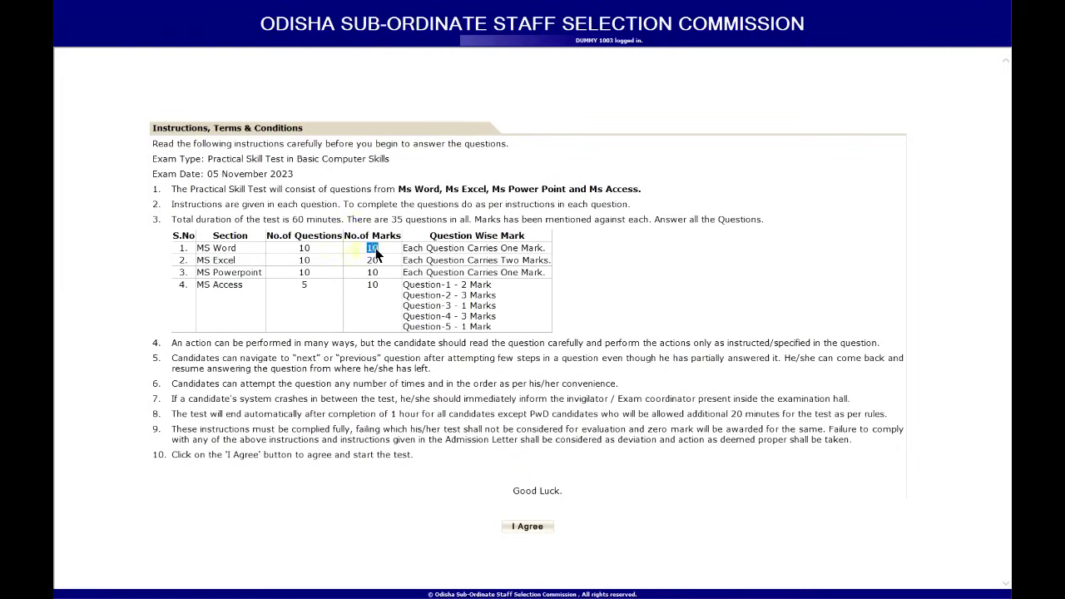
double_click(302, 260)
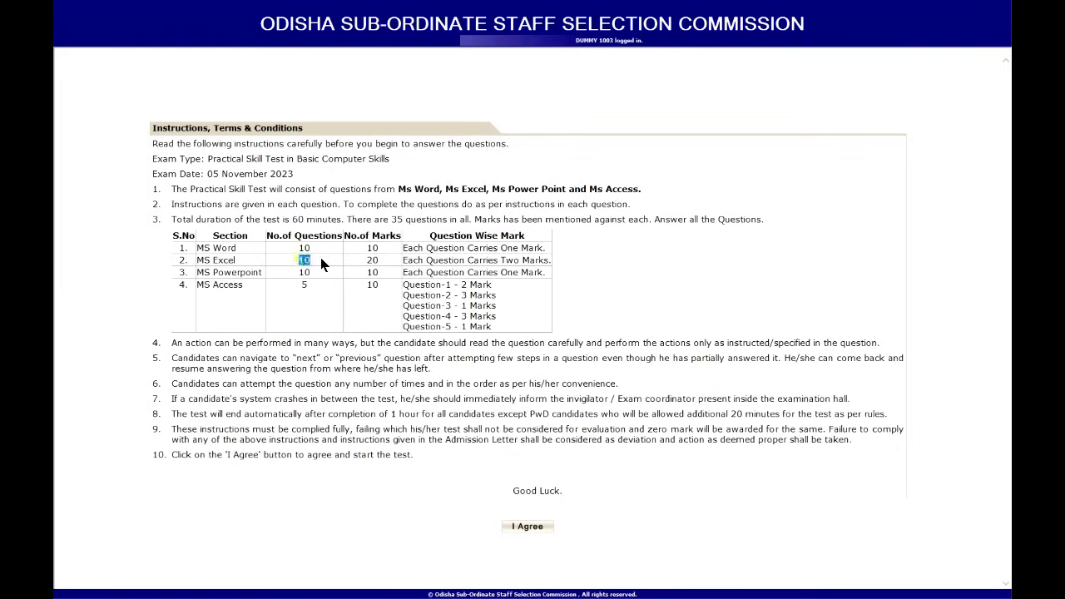
double_click(508, 260)
left_click(499, 274)
double_click(397, 219)
left_click_drag(342, 219, 282, 219)
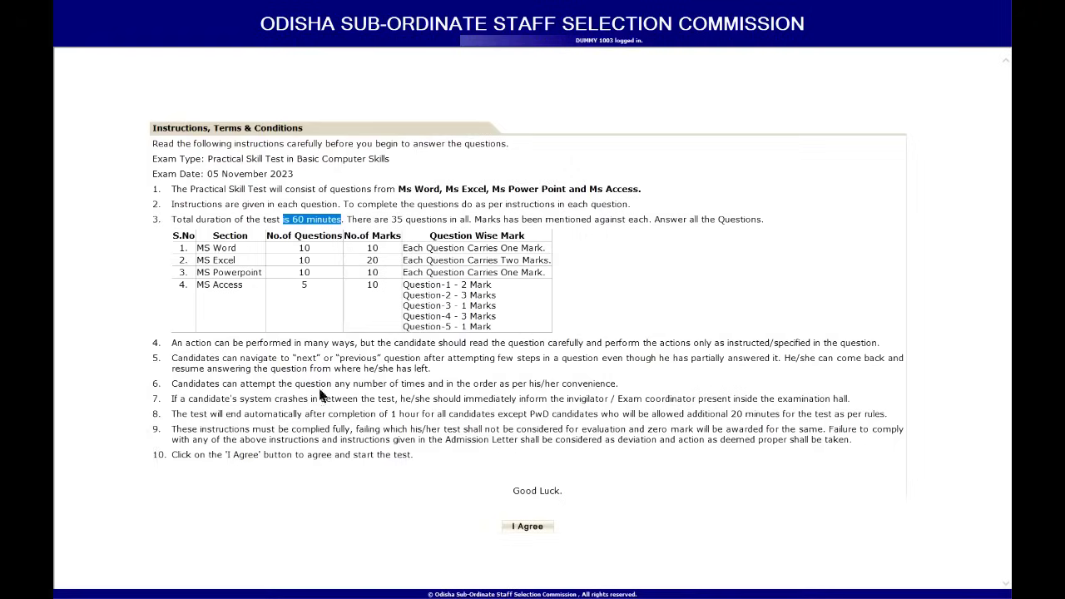
left_click(533, 527)
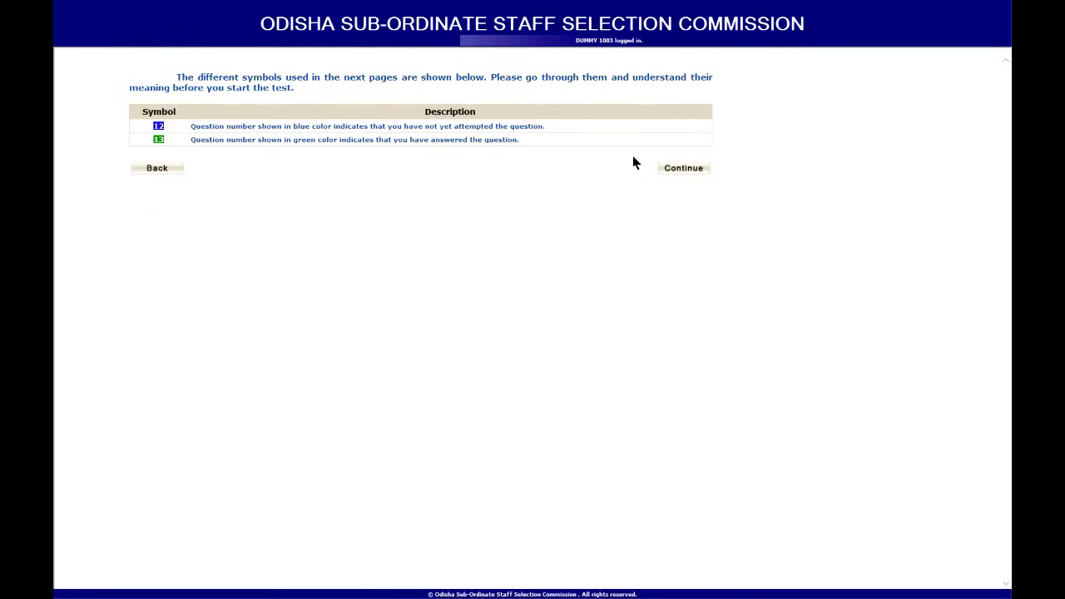
Continue past the colour-symbols legend into the test at MS Word question 1.
left_click(683, 168)
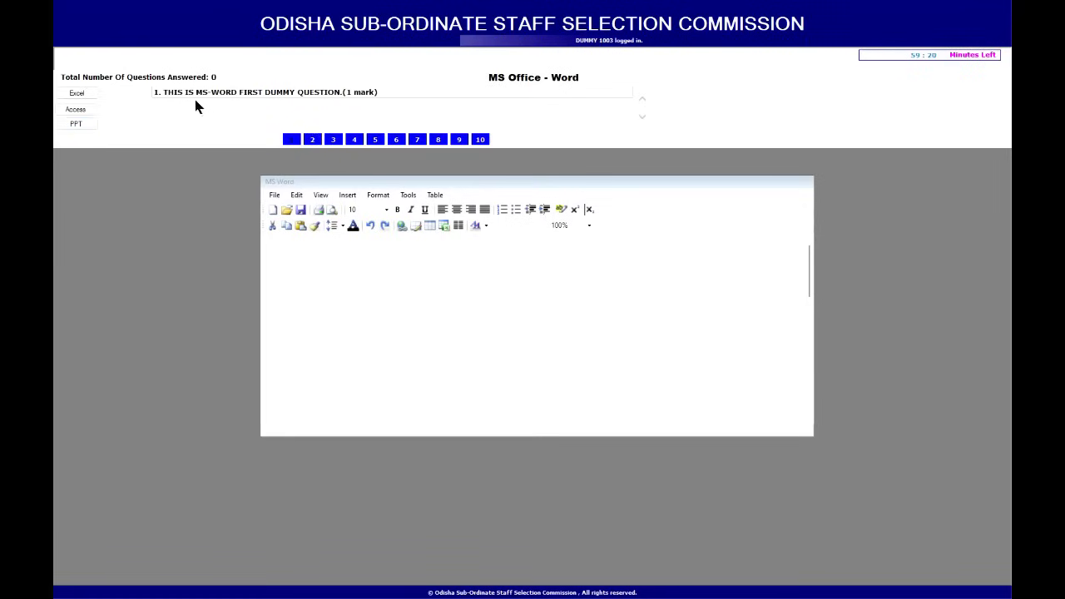
left_click_drag(163, 92, 377, 91)
left_click(362, 98)
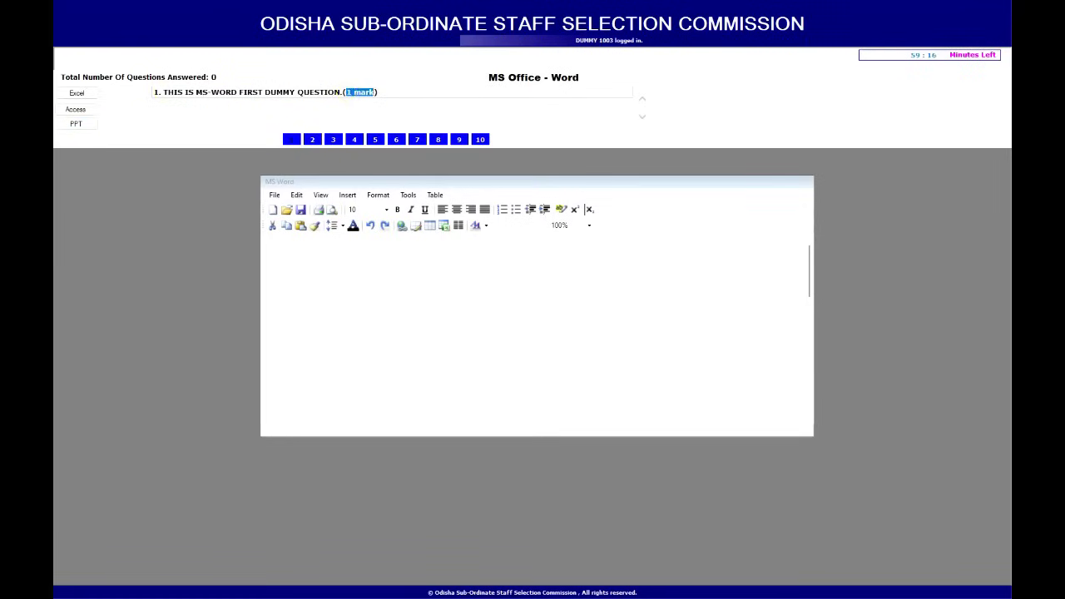
left_click(311, 106)
left_click_drag(183, 93, 268, 98)
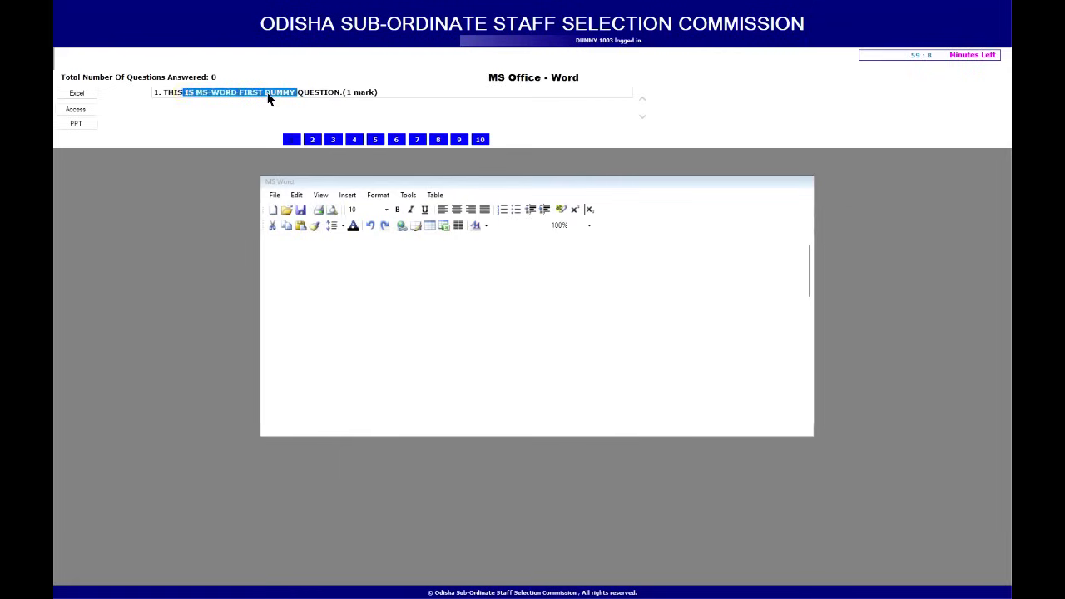
left_click(271, 98)
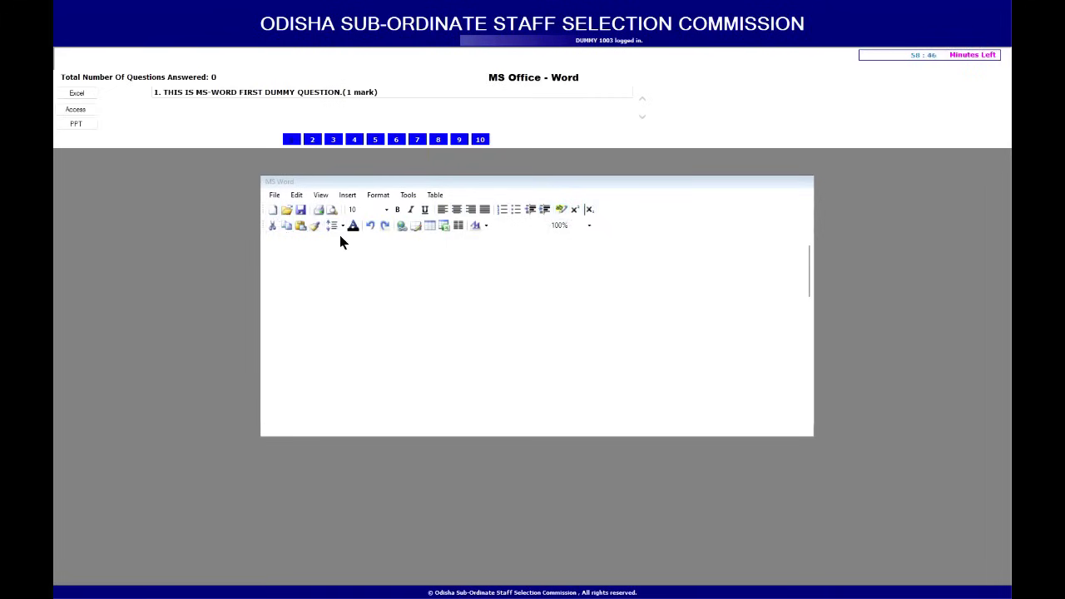
left_click(274, 197)
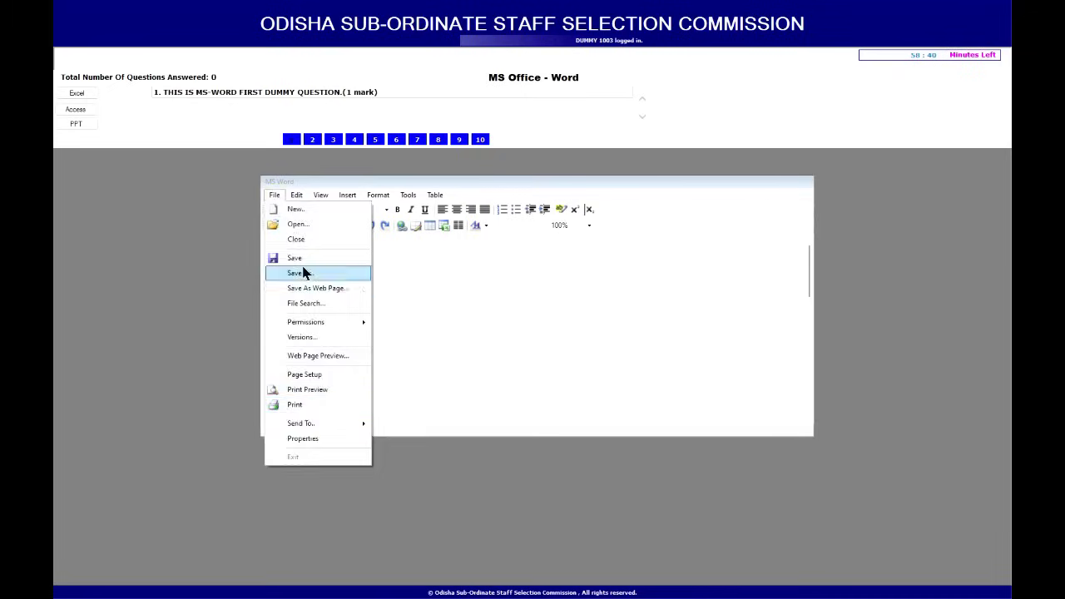
mouse_move(299, 195)
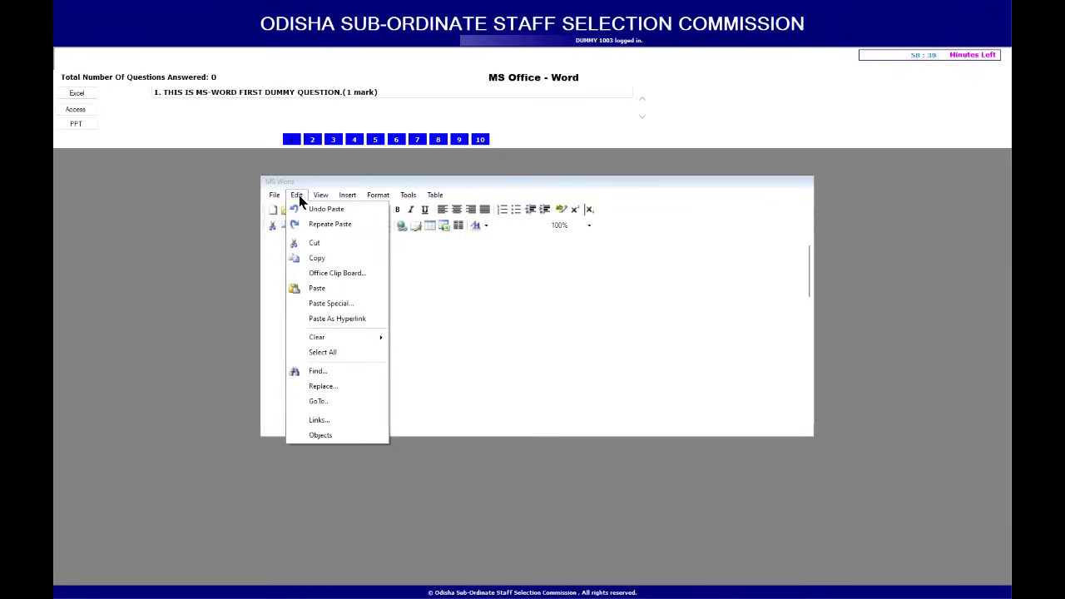
mouse_move(375, 198)
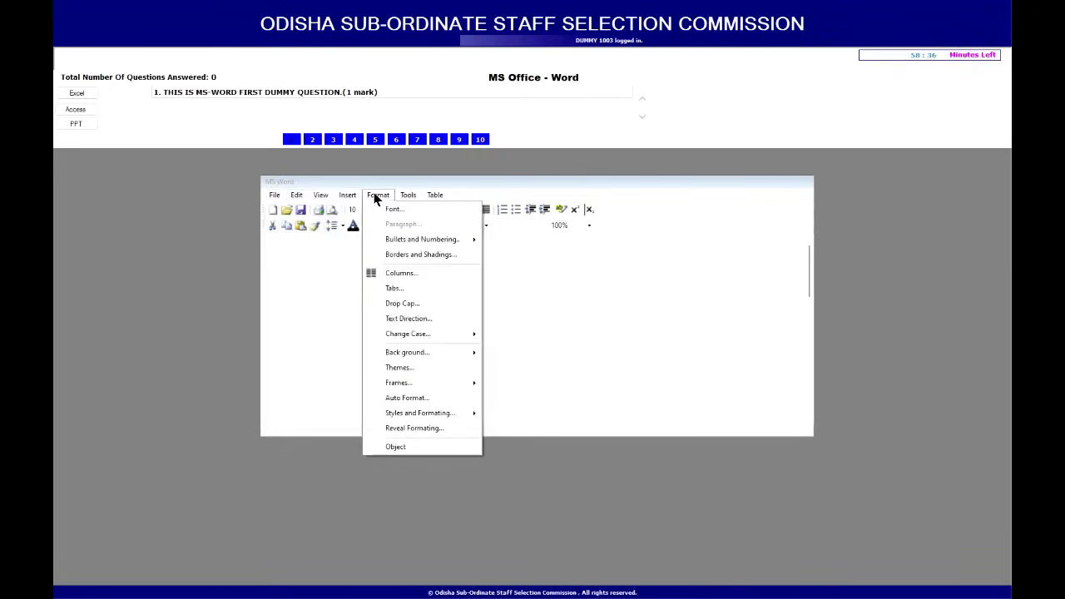
mouse_move(343, 204)
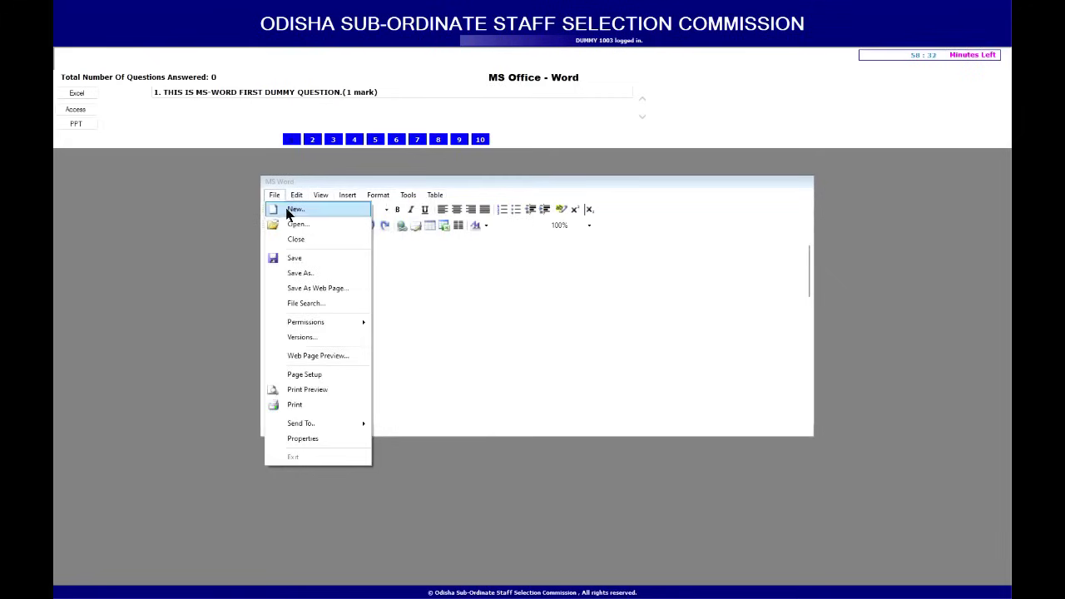
key("Escape")
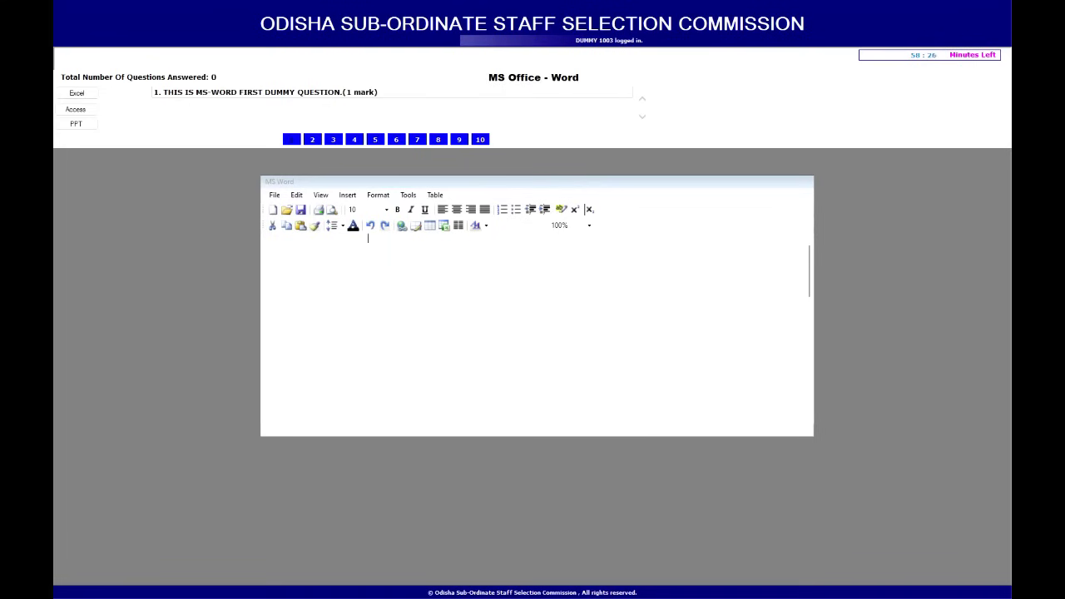
left_click_drag(163, 92, 246, 91)
left_click(246, 92)
Bold 'effect from' in Word question 1 and confirm it as the final answer.
left_click(313, 140)
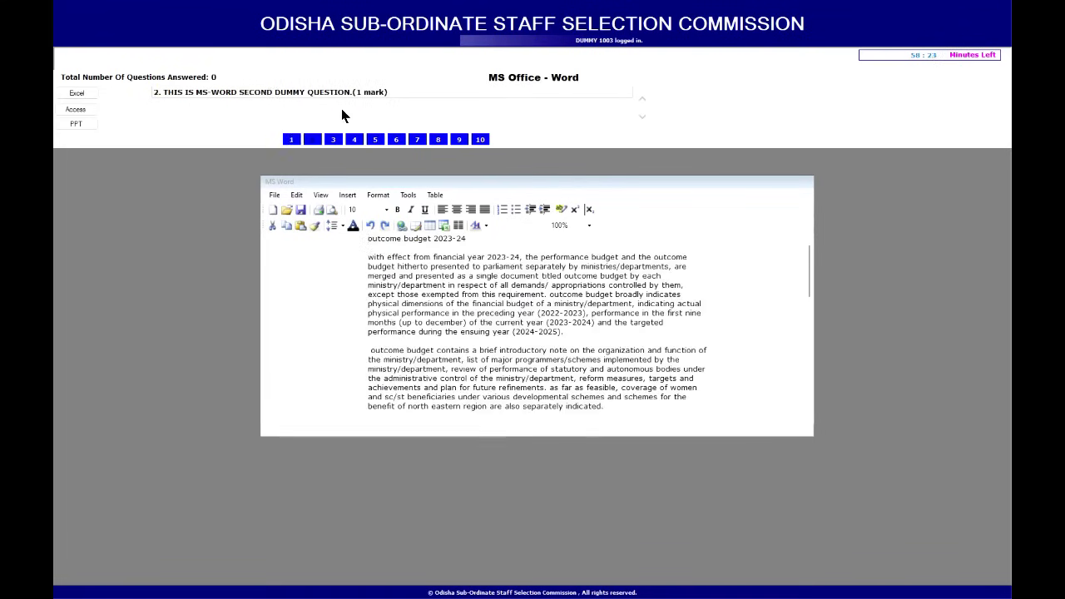
left_click(293, 143)
left_click_drag(387, 258, 432, 258)
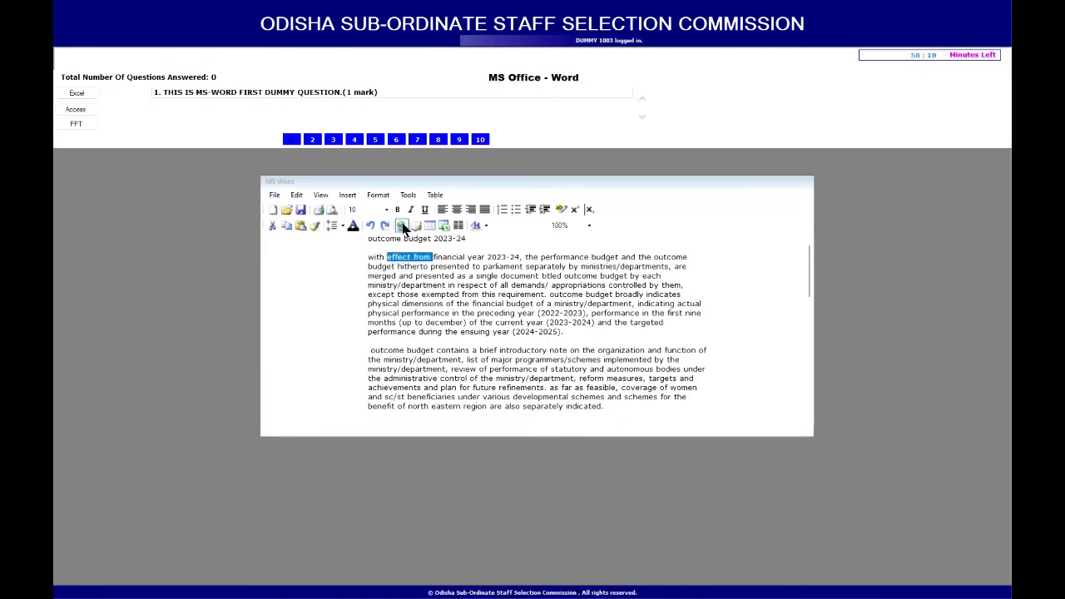
left_click(397, 210)
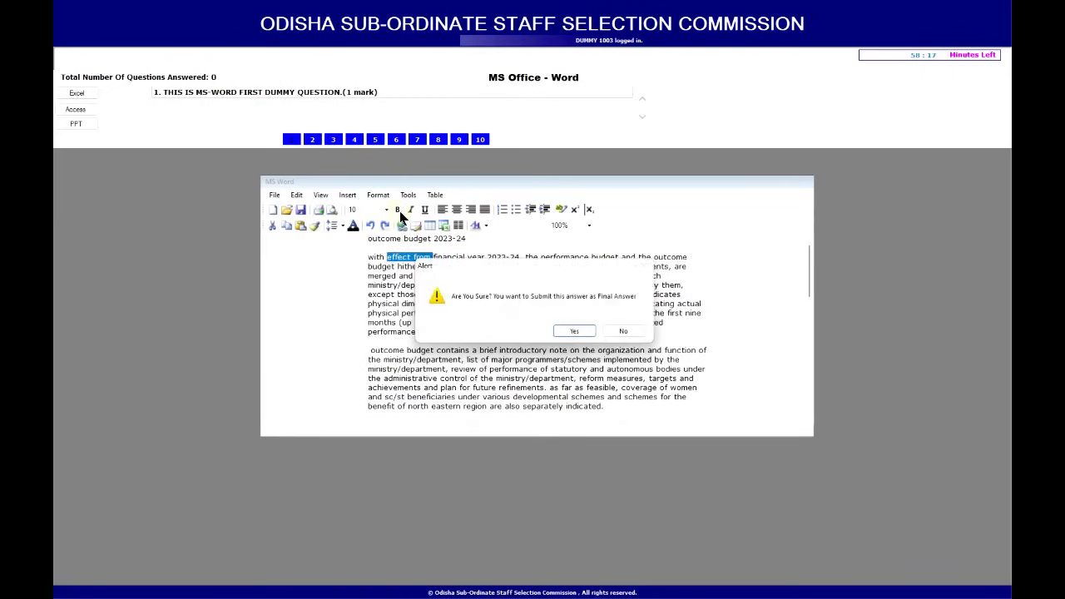
left_click(584, 330)
left_click(313, 141)
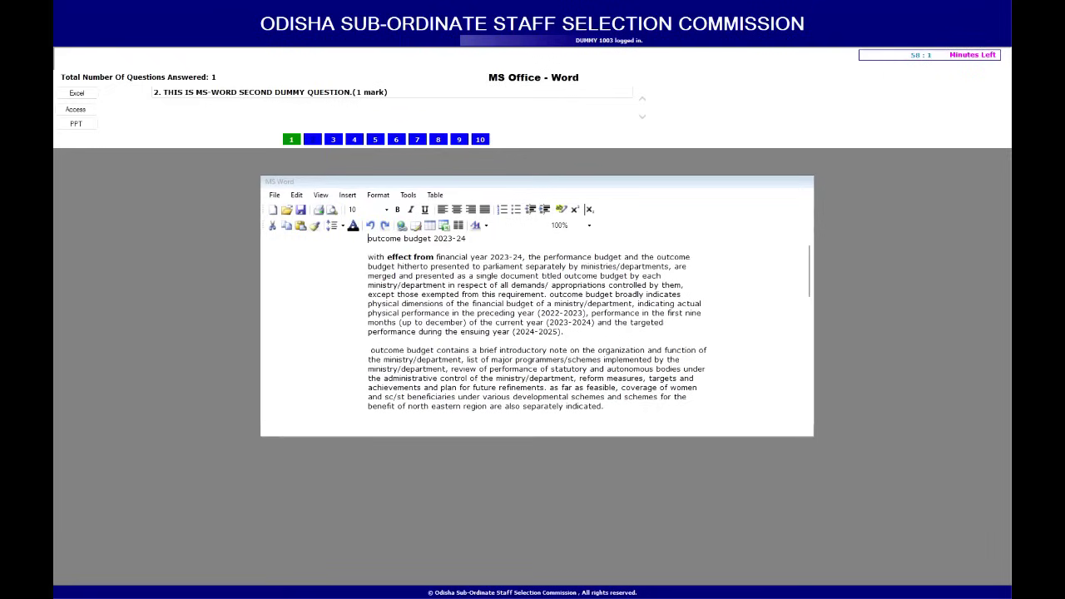
Italicise '2023-24' in question 2's first paragraph and confirm it as the final answer.
left_click_drag(194, 93, 272, 98)
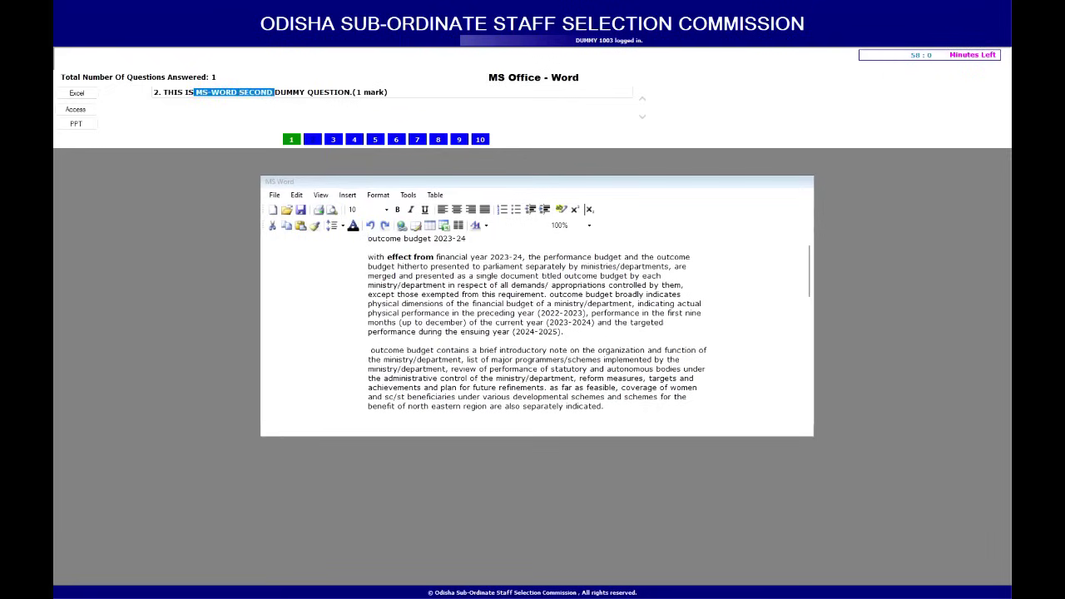
left_click_drag(490, 257, 523, 257)
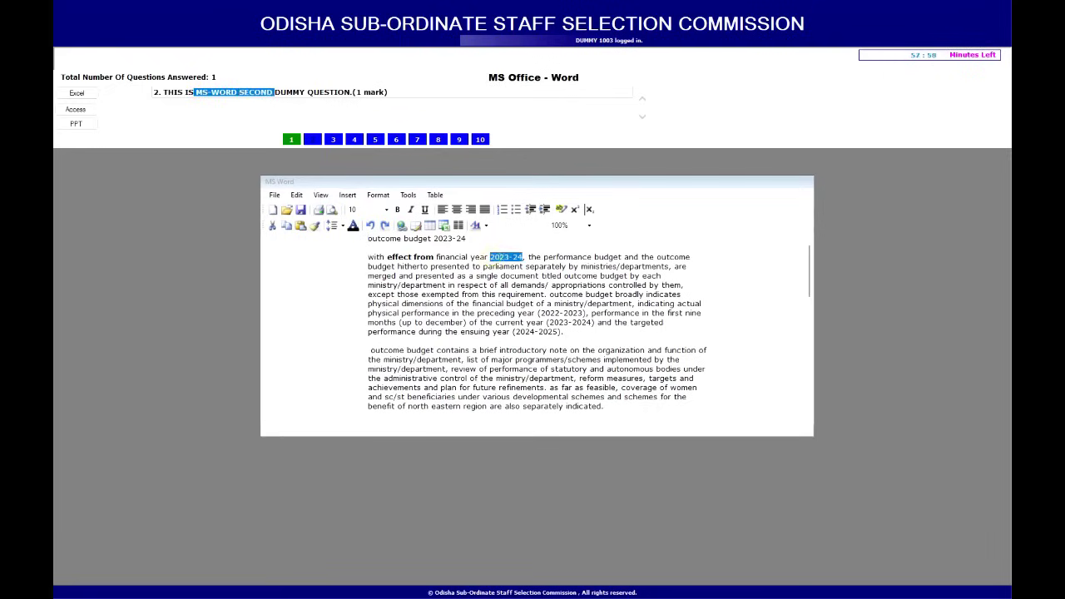
left_click(411, 207)
left_click(554, 331)
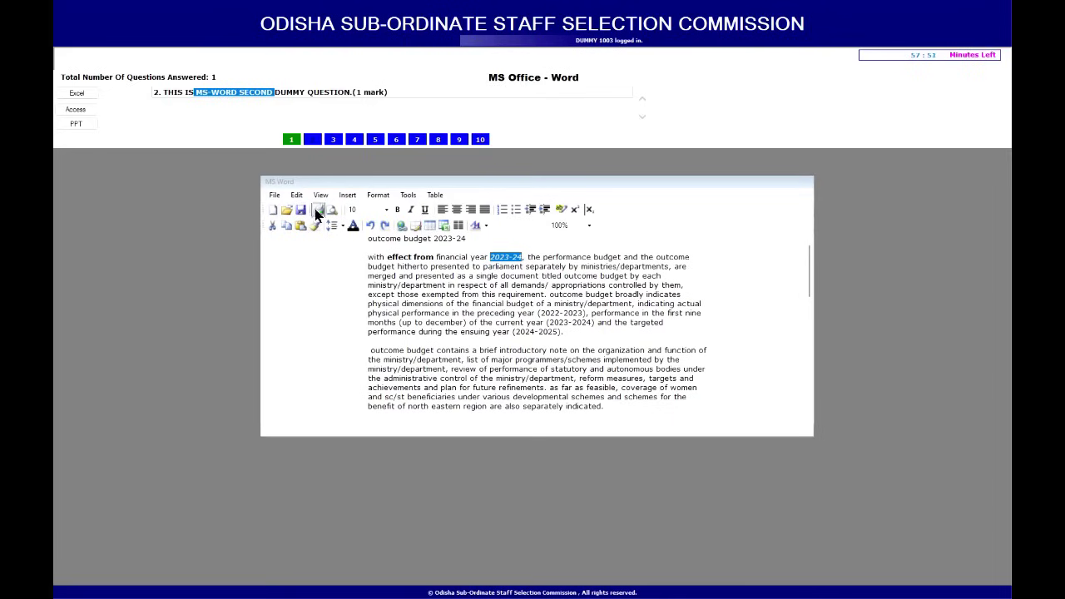
left_click(314, 143)
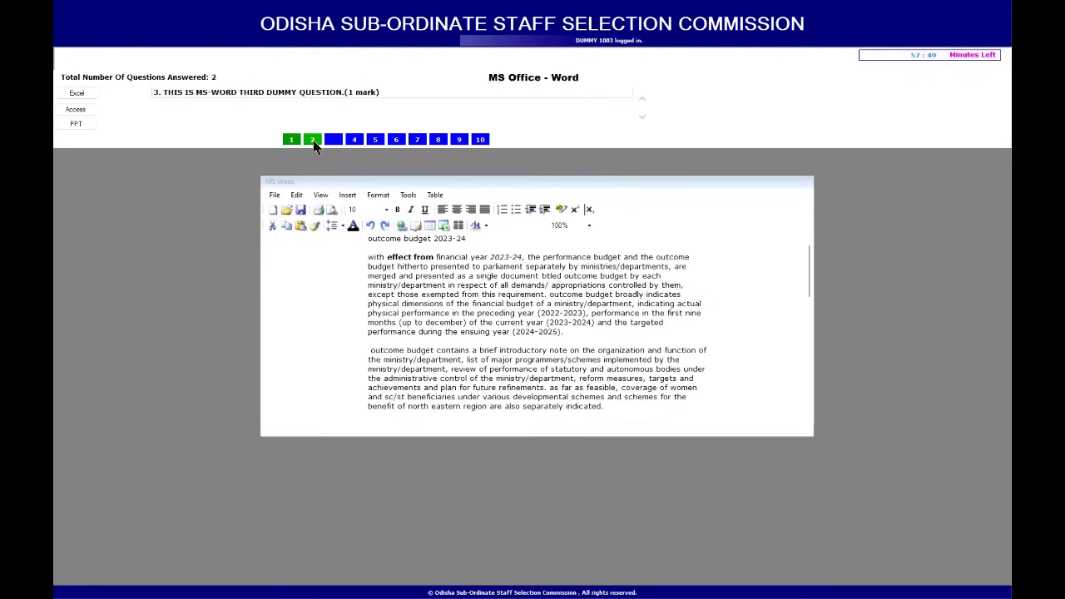
left_click(314, 144)
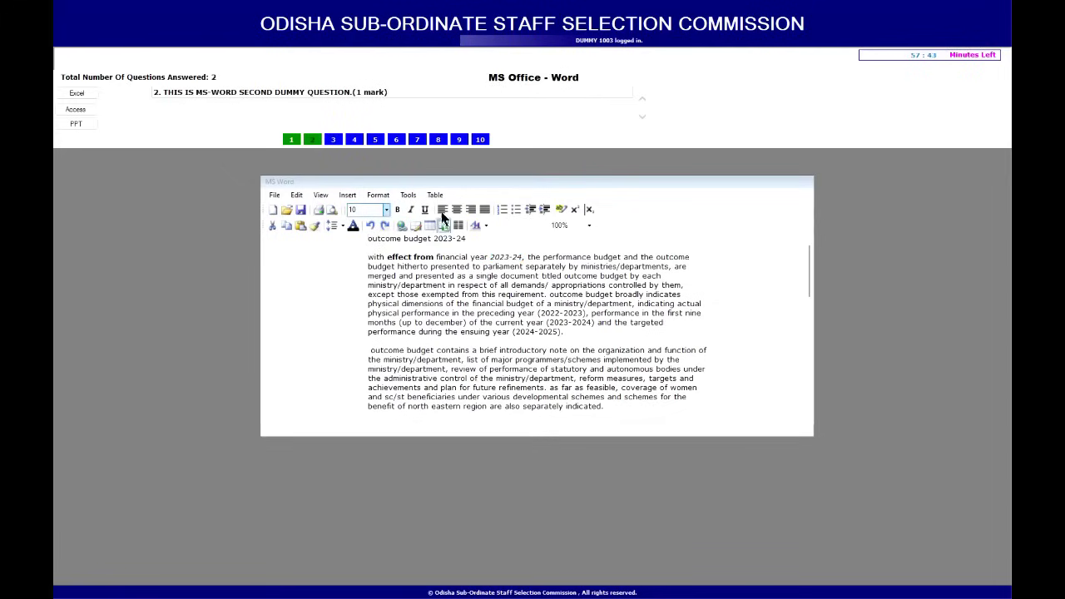
Revisit Word question 2's mark text and editor menus, then move to the Excel question set.
left_click_drag(385, 92, 355, 93)
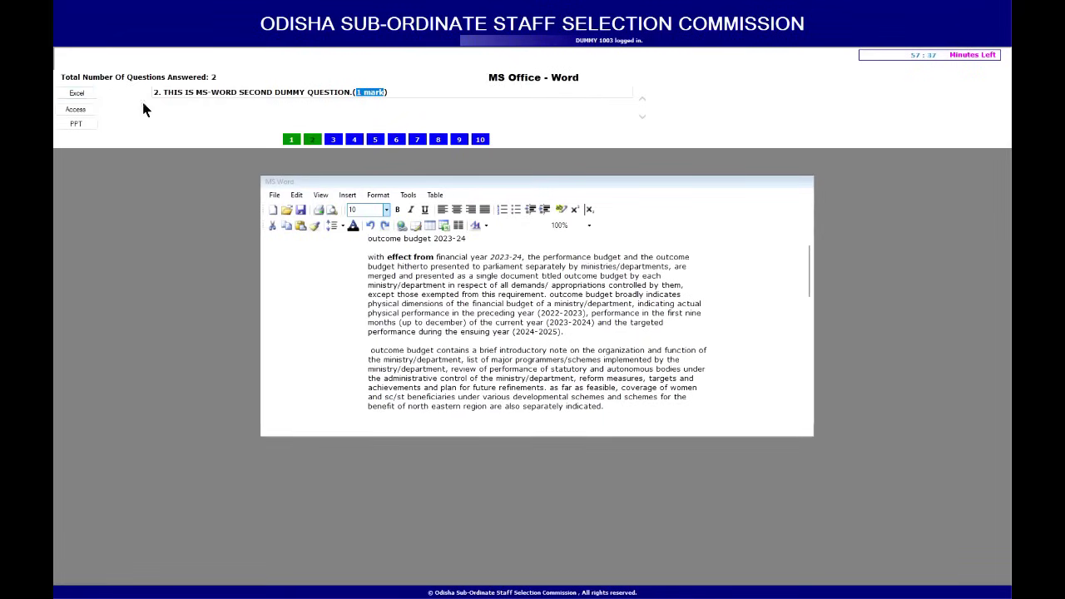
left_click(280, 201)
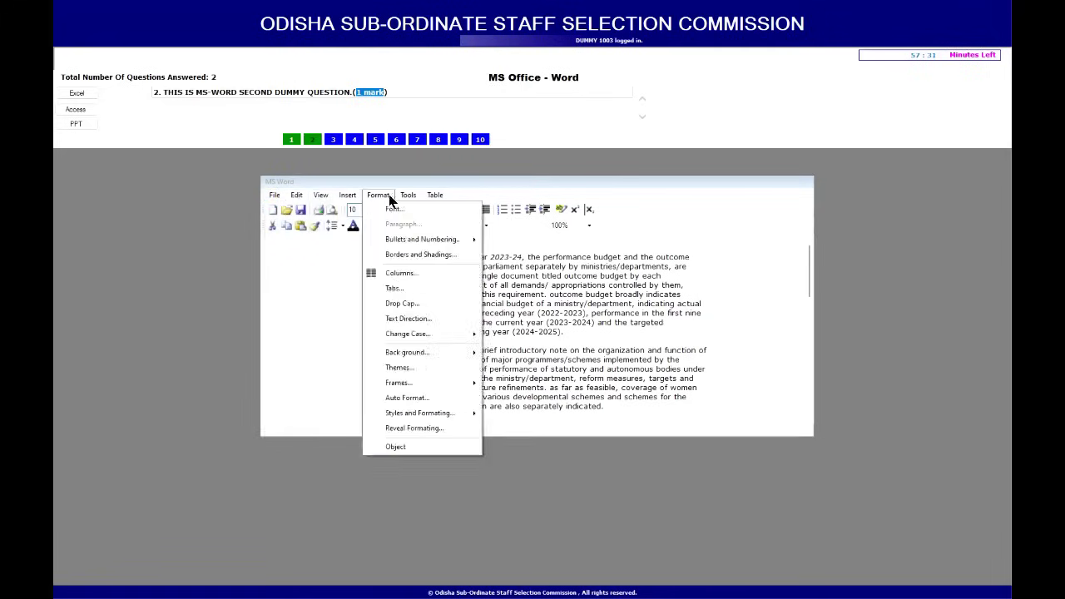
mouse_move(422, 200)
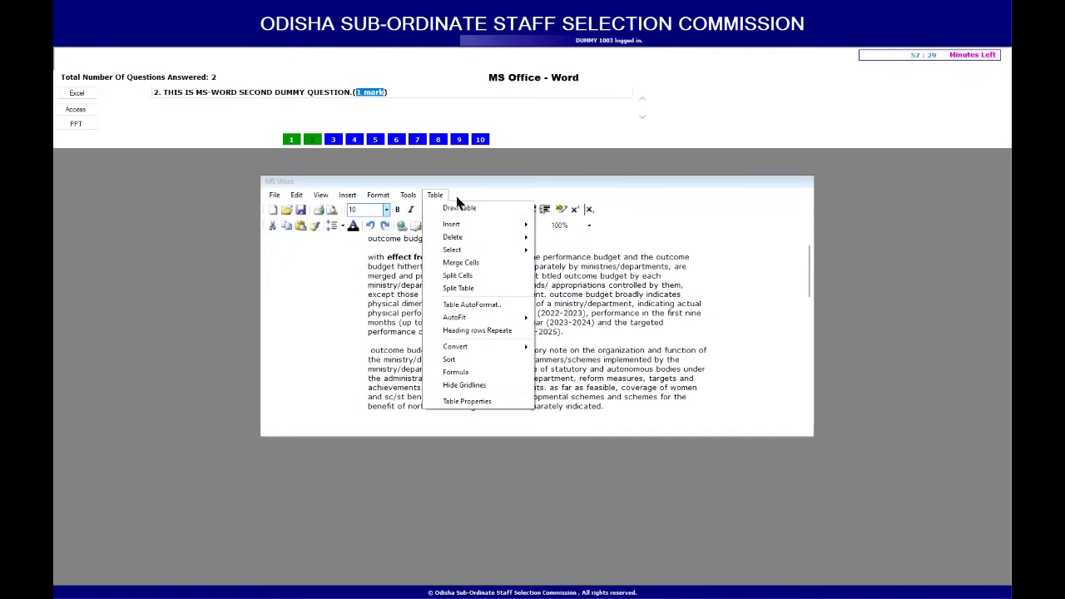
left_click(77, 93)
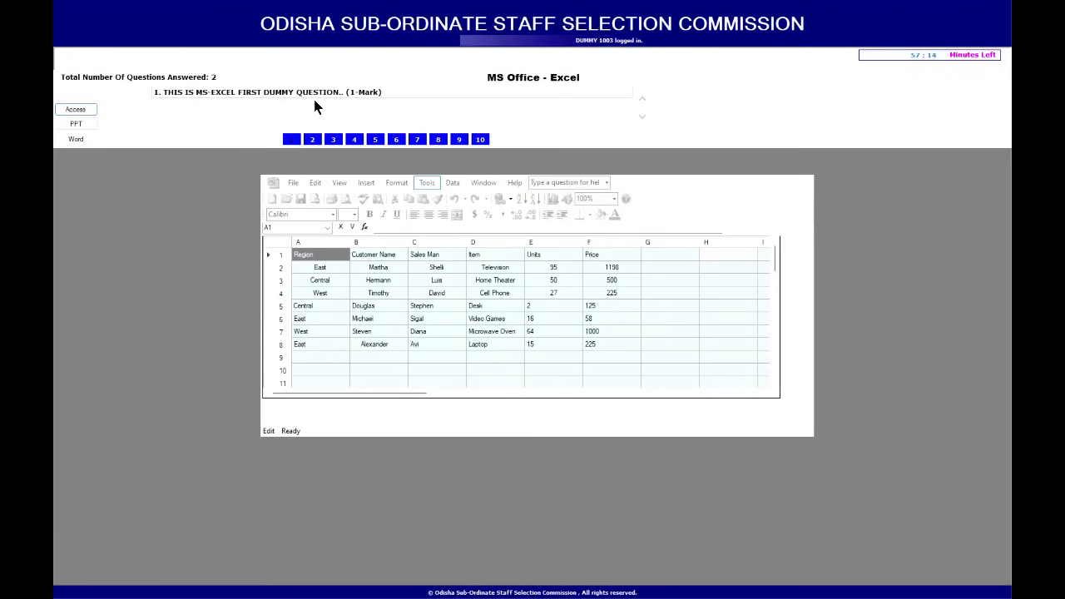
Enter 8787 in cell H1 beside the sales table and submit it, dismissing the confirmation.
left_click(674, 256)
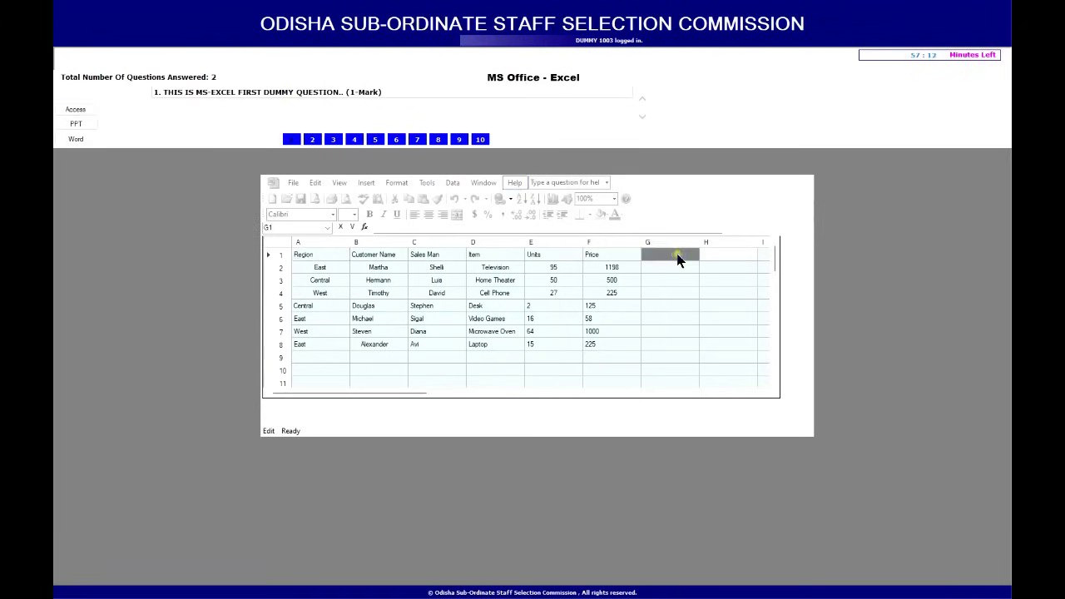
left_click(673, 267)
left_click(717, 257)
double_click(719, 256)
type("8787")
left_click(724, 264)
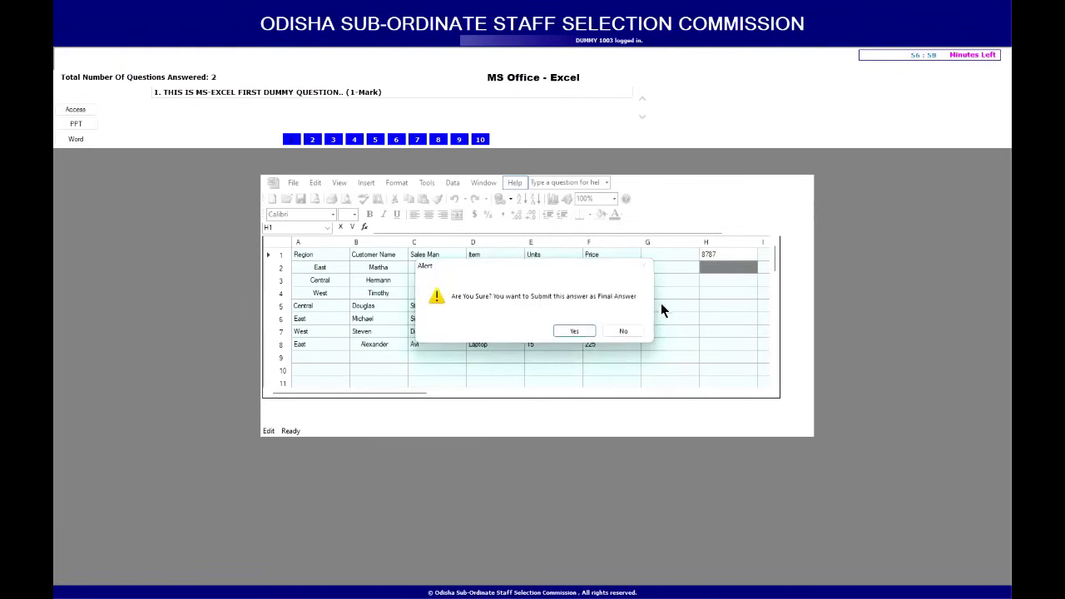
left_click(562, 331)
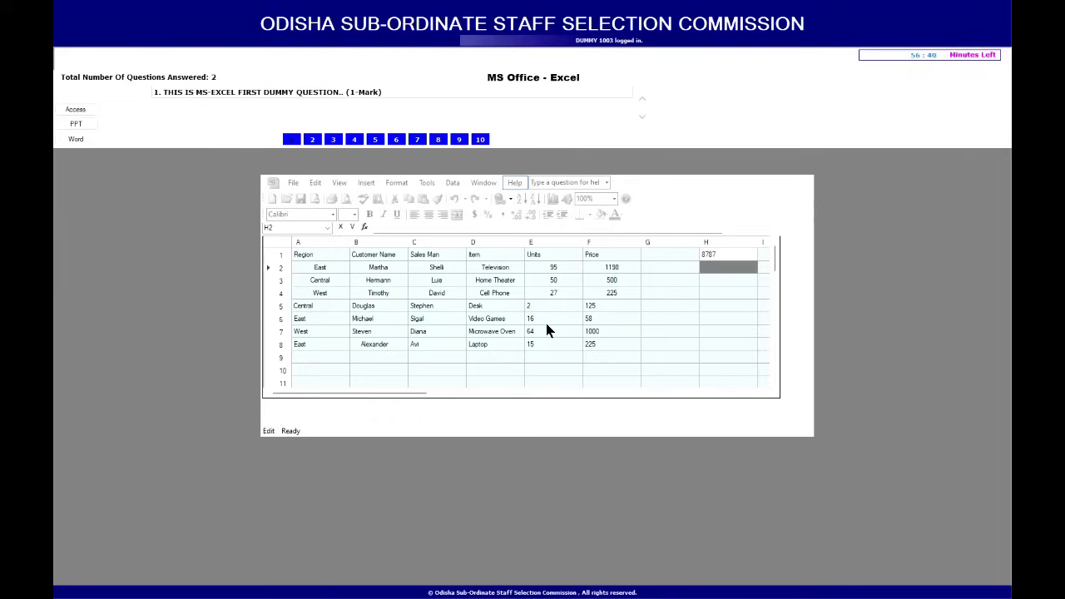
Append 5645 to cell H1 so it reads 87875645 and submit the edited answer.
left_click(714, 254)
double_click(721, 260)
type("5645")
left_click(688, 284)
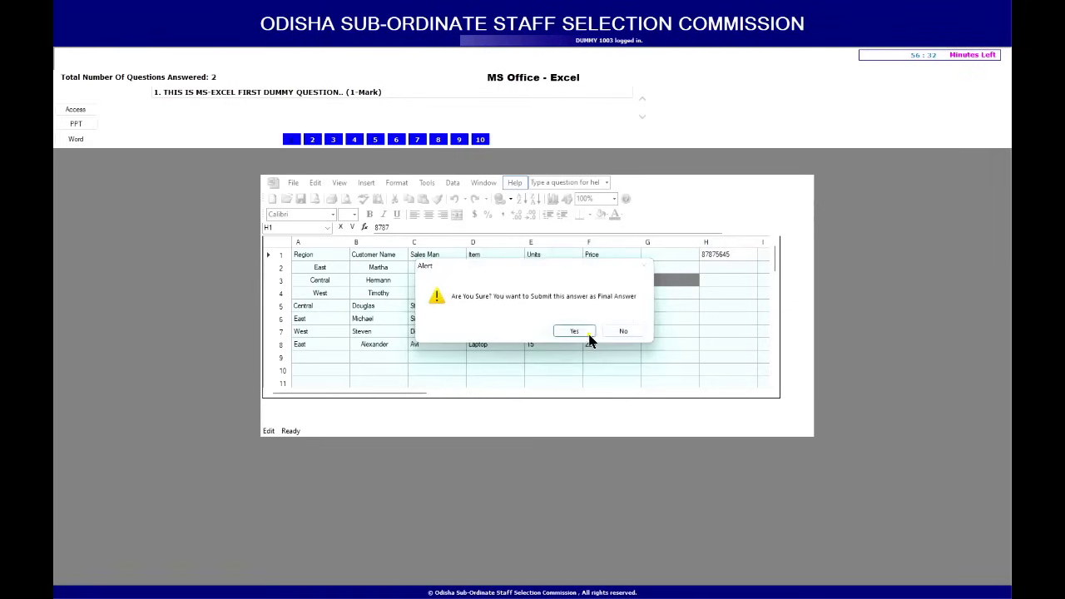
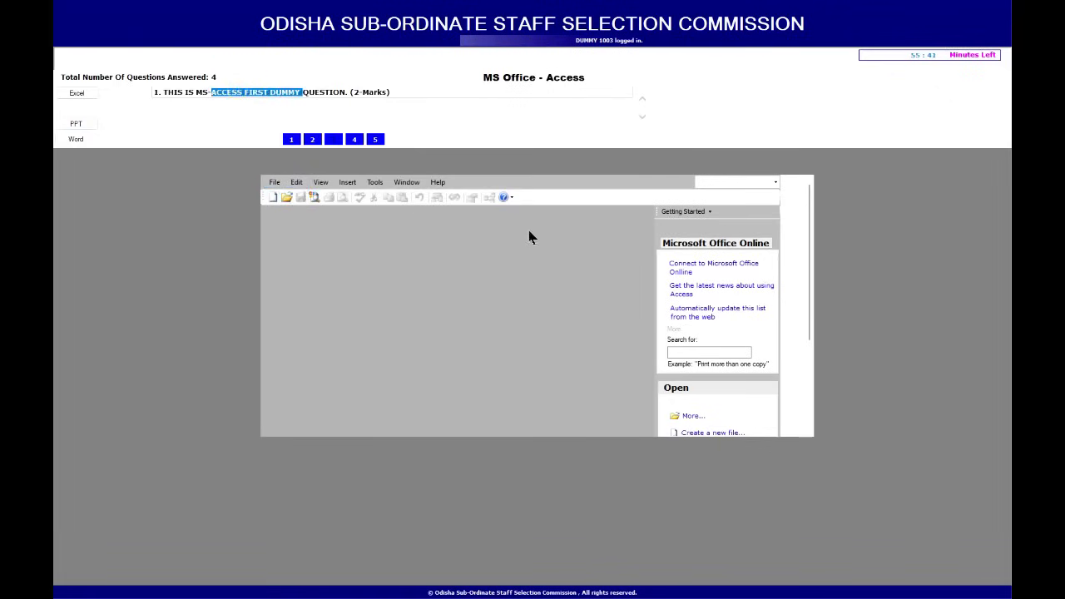
Look through PowerPoint questions 2 and 1, then move on to the Excel section.
left_click(330, 111)
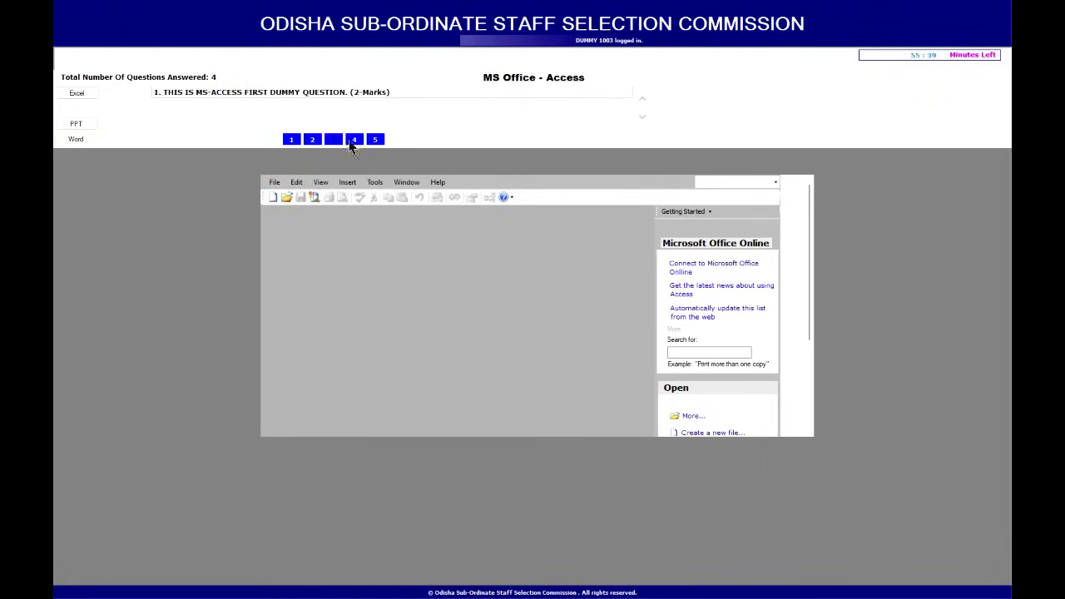
left_click(77, 125)
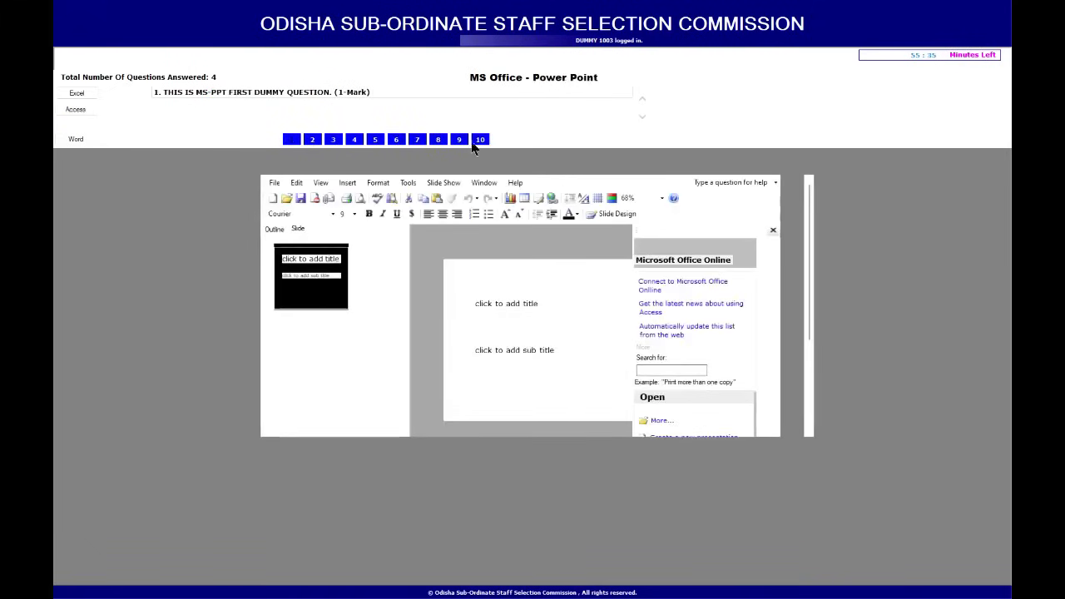
left_click(312, 140)
left_click(289, 142)
left_click(88, 90)
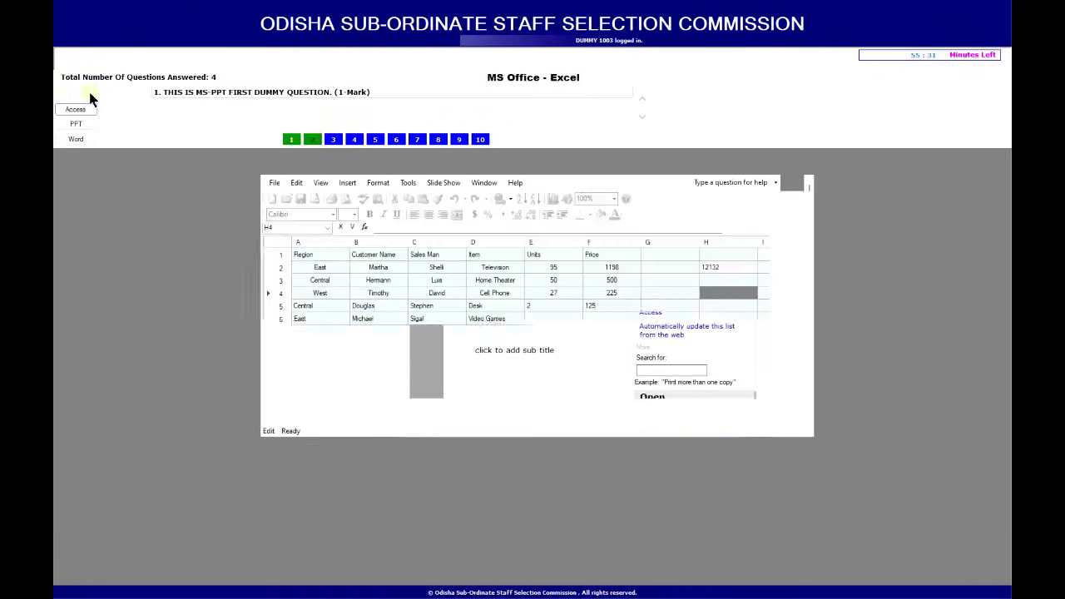
Switch back to the Access section of the test.
left_click(86, 110)
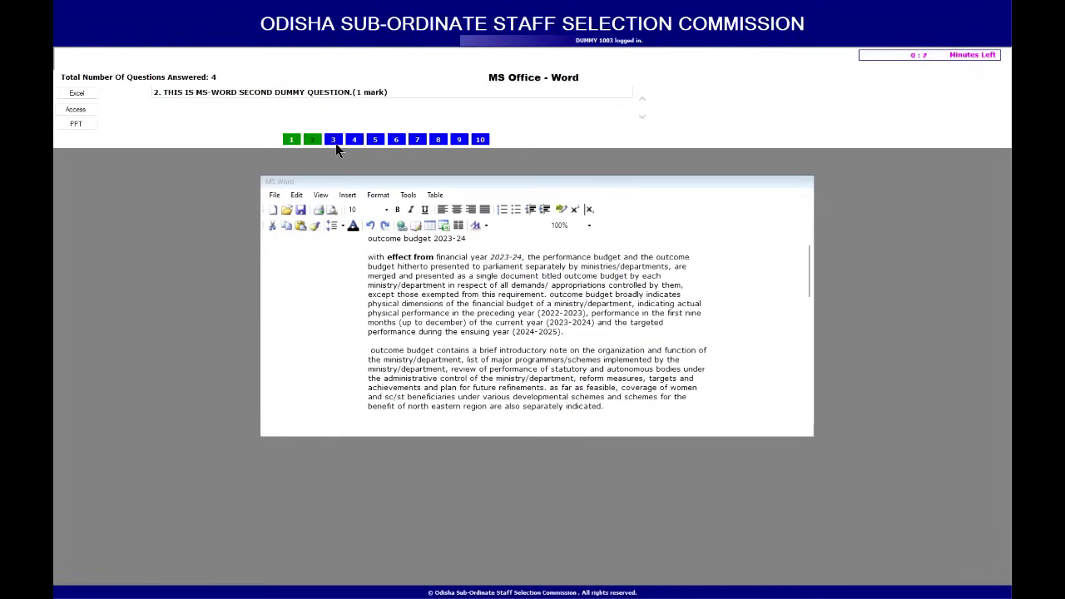
Open the third Word question and bring up the Submit as Final Answer alert.
left_click(333, 140)
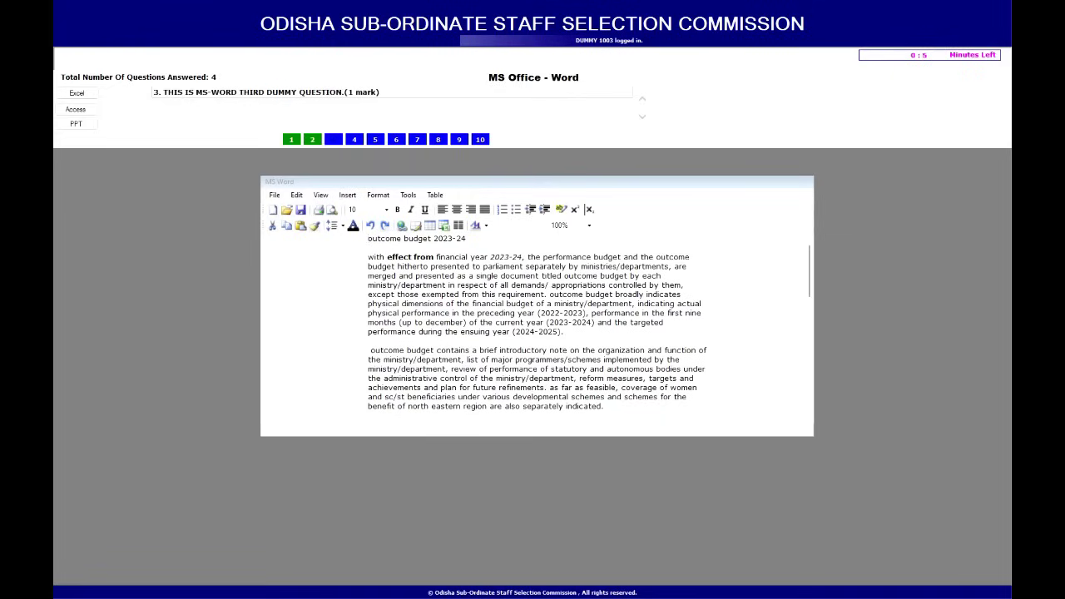
left_click(401, 225)
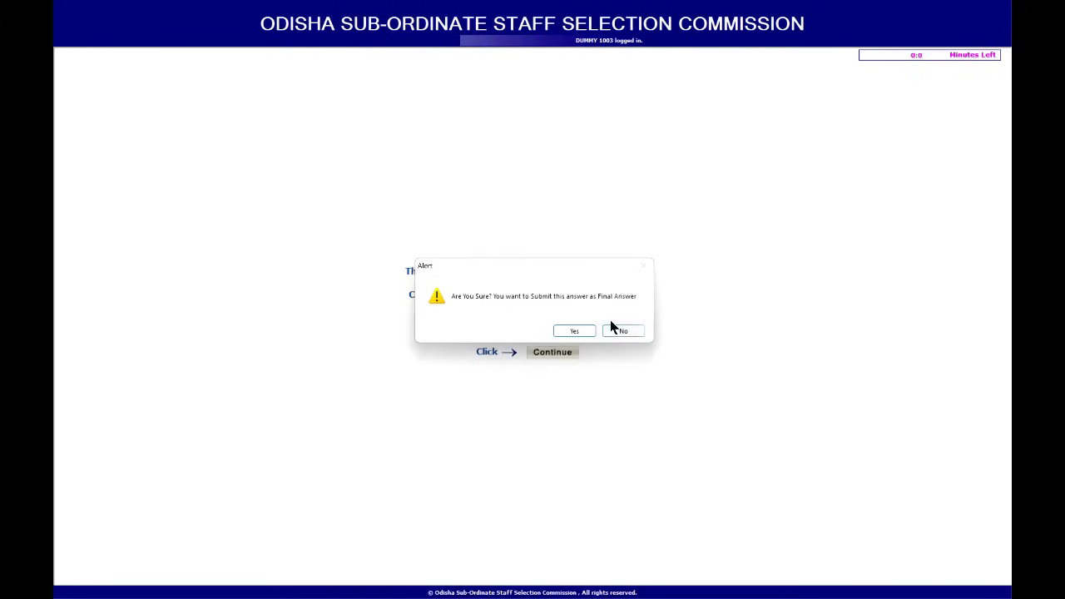
Confirm the final submission and continue past the time-up page to end the test.
left_click(620, 331)
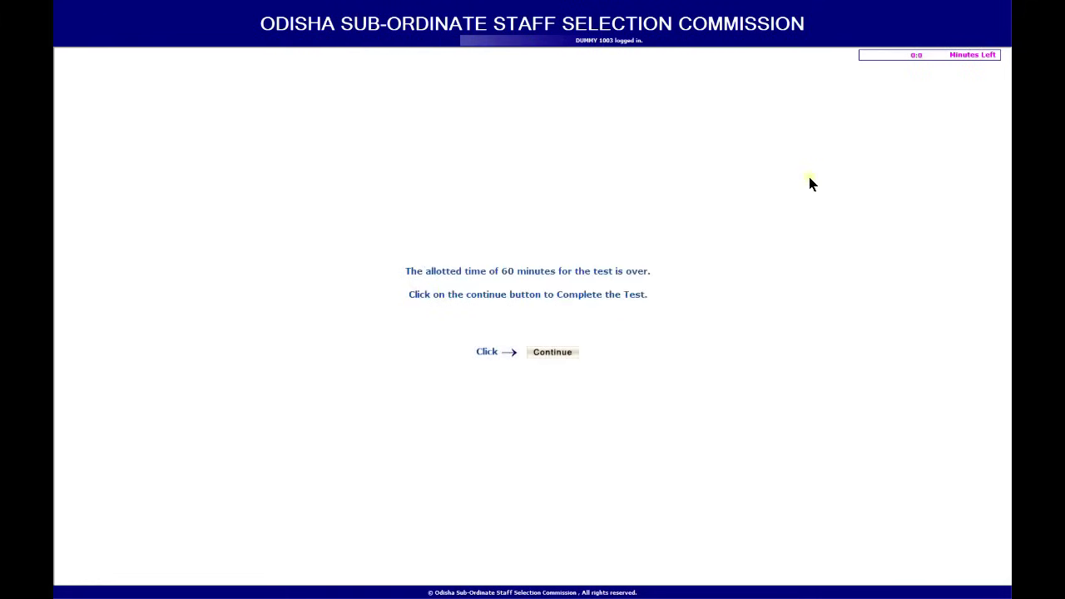
left_click(907, 57)
left_click(552, 352)
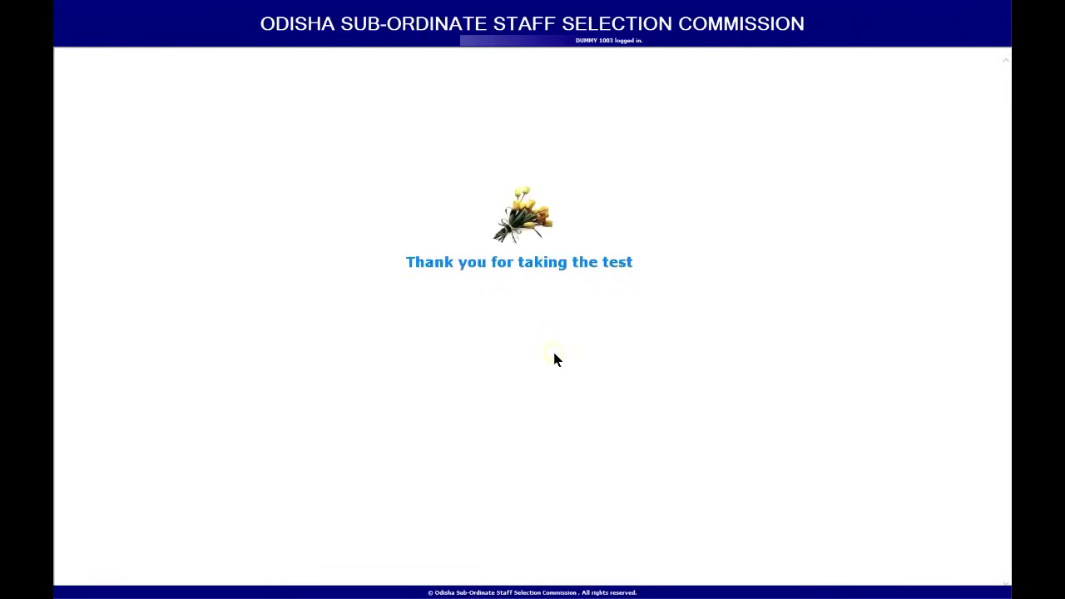